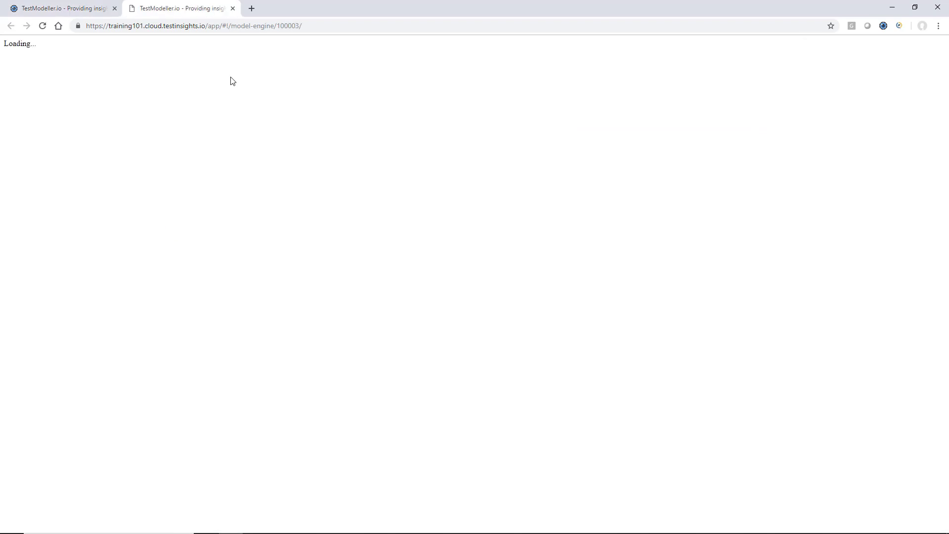
# Step: Lock the Order Processing model for editing and open the Training (Magento) folder in the Examples v1.0 project
pyautogui.click(435, 330)
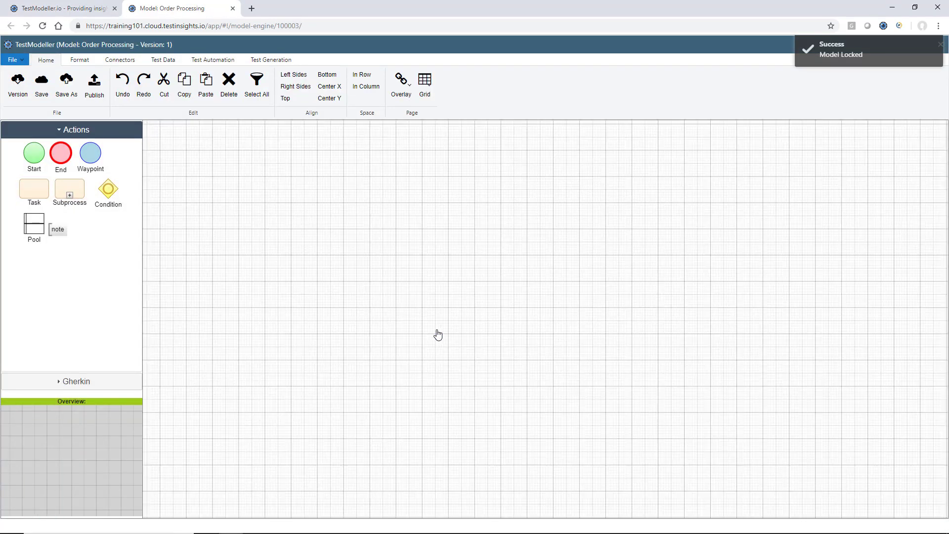
pyautogui.click(90, 7)
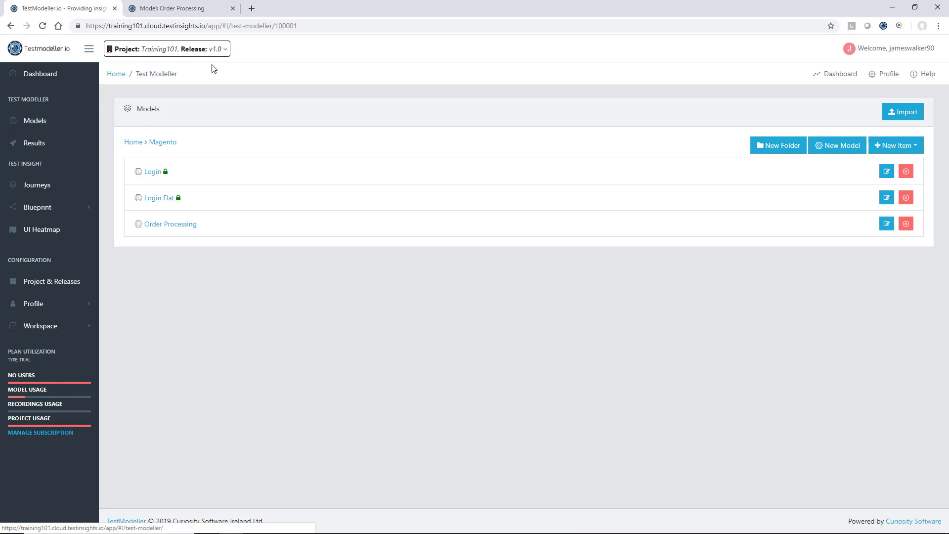
pyautogui.click(225, 49)
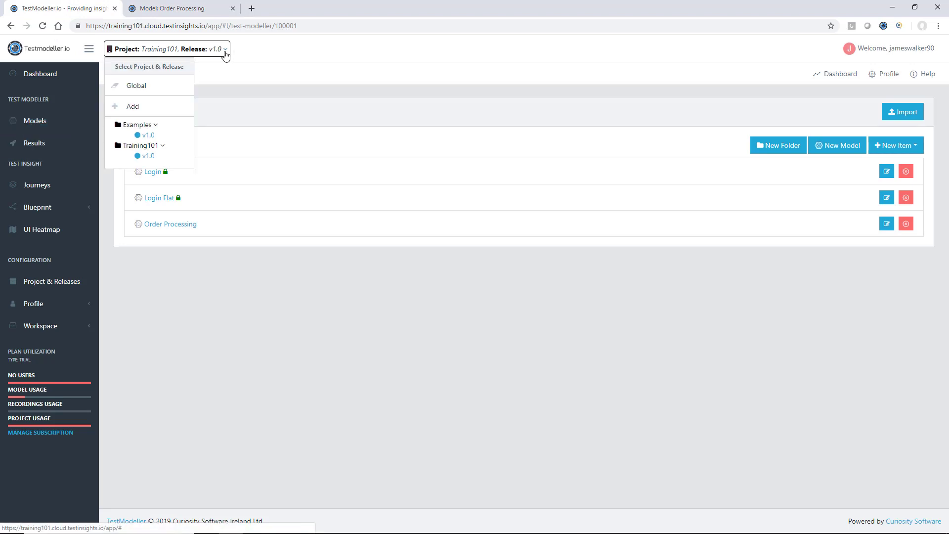
pyautogui.click(141, 134)
pyautogui.scroll(-1, 193, 326)
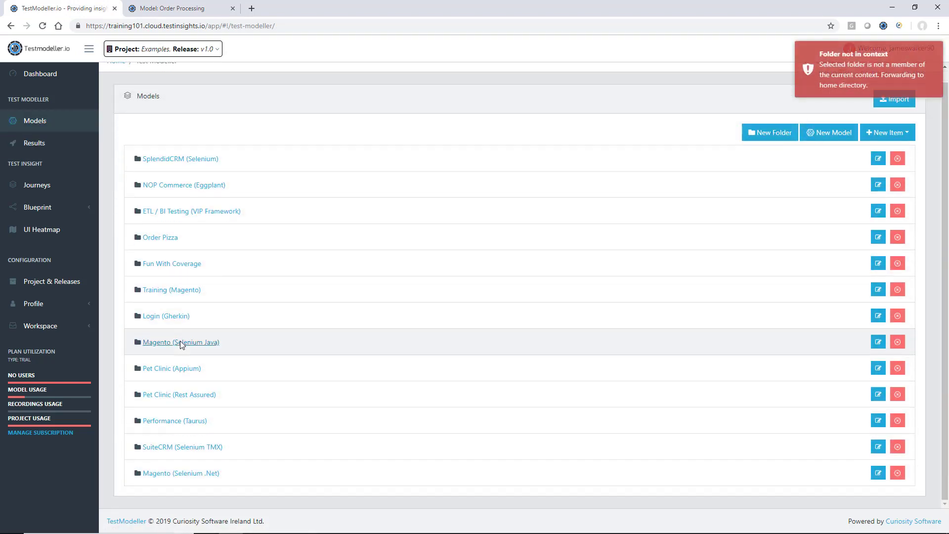
pyautogui.click(172, 291)
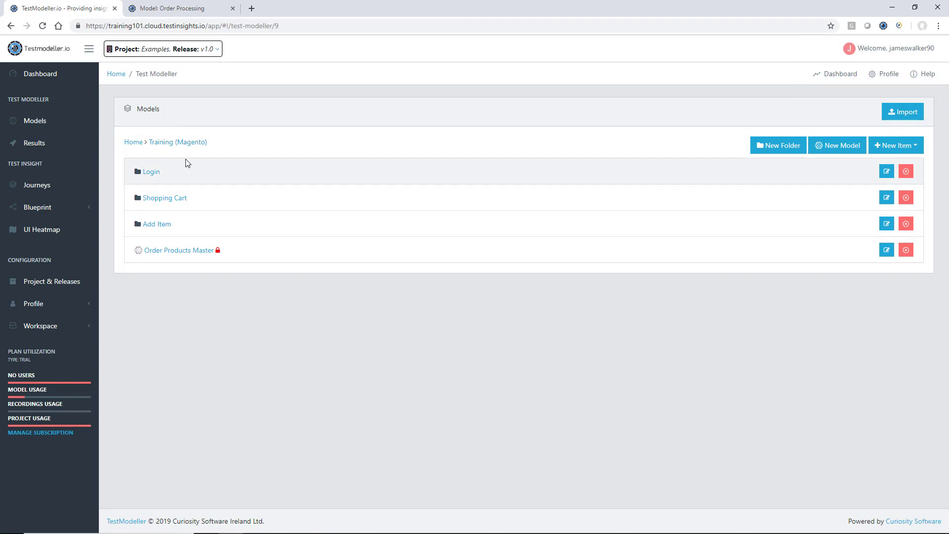
# Step: Browse the Login folder under Training (Magento), and open and lock the Add Item model from the Add Item folder
pyautogui.click(153, 175)
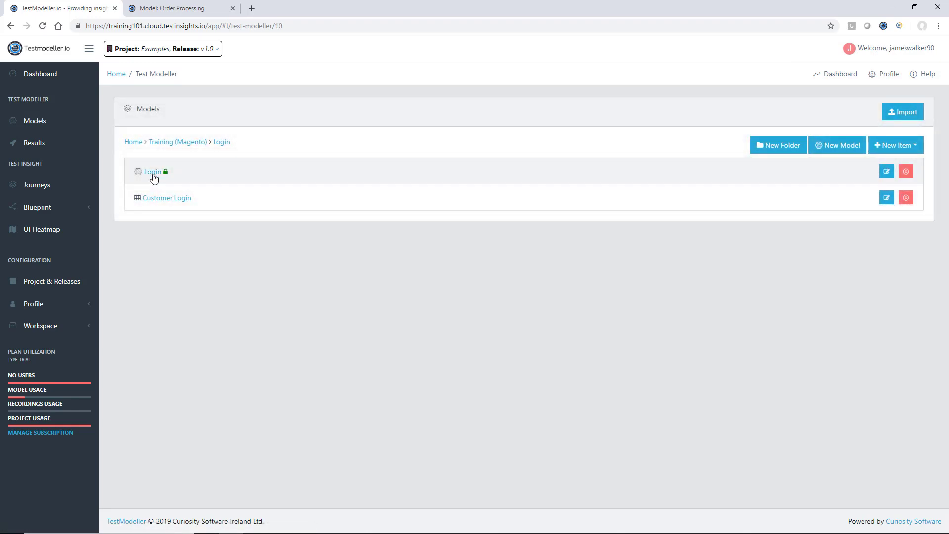
pyautogui.click(181, 143)
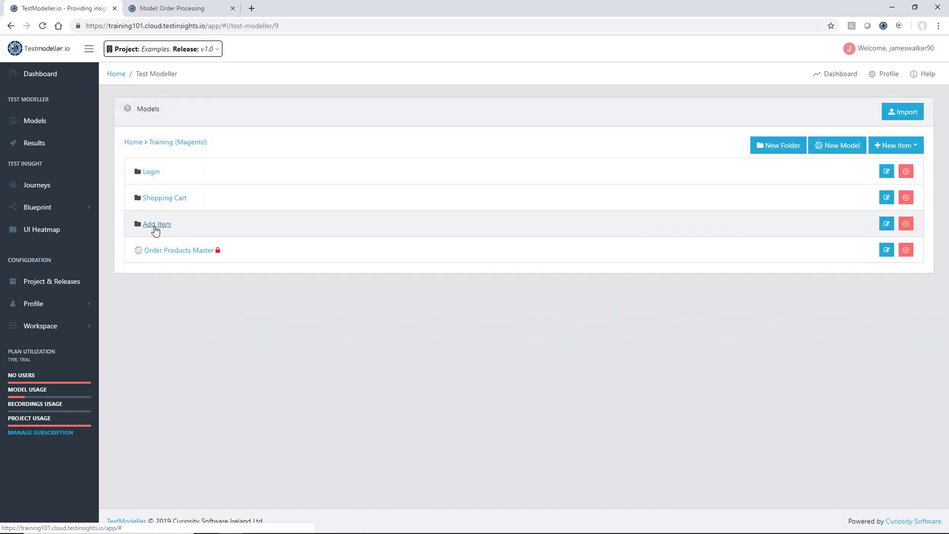
pyautogui.click(155, 227)
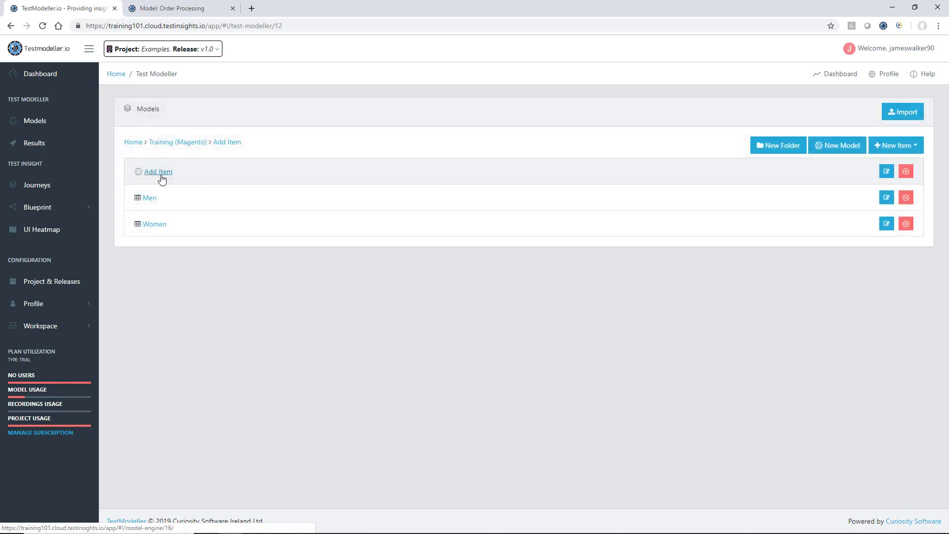
pyautogui.click(159, 173)
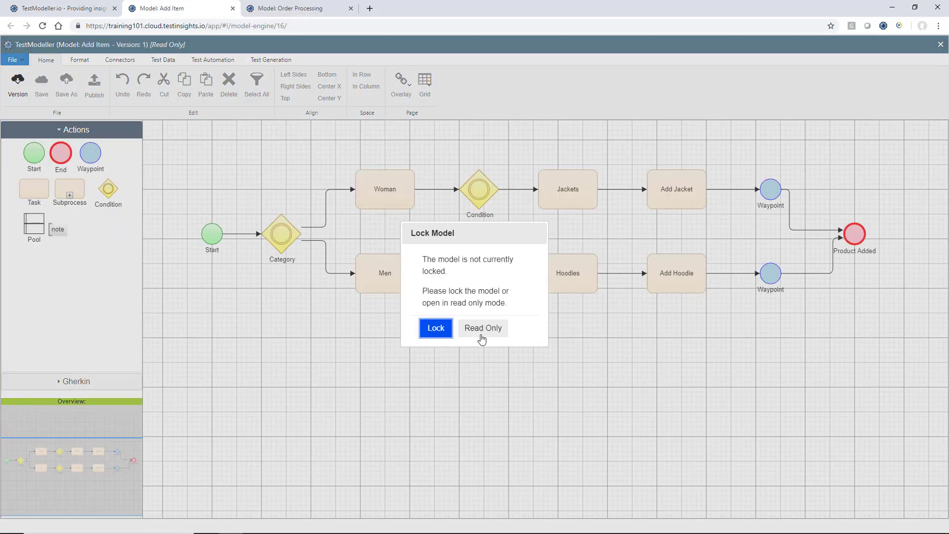
pyautogui.click(441, 329)
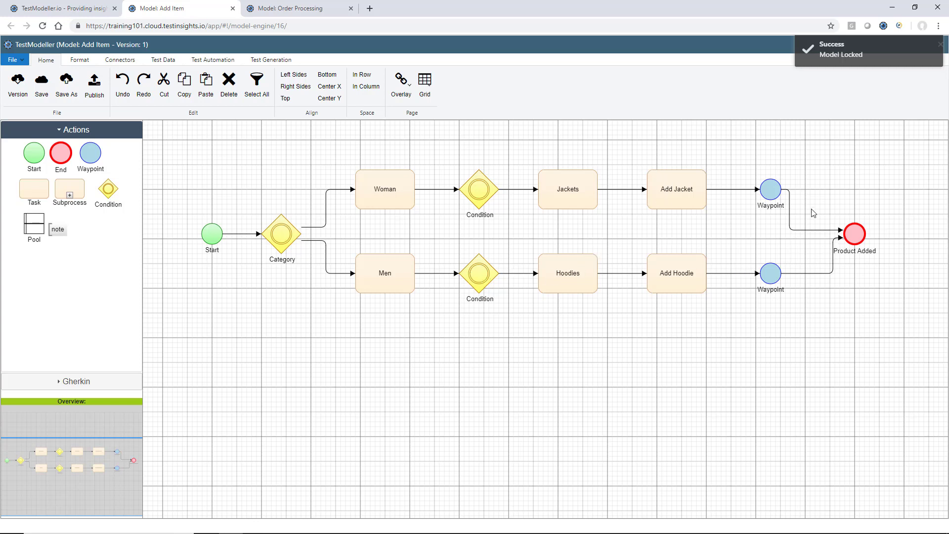
# Step: Open and lock the Shopping Cart model from the Training (Magento) folder, and return to the empty Order Processing model
pyautogui.click(64, 9)
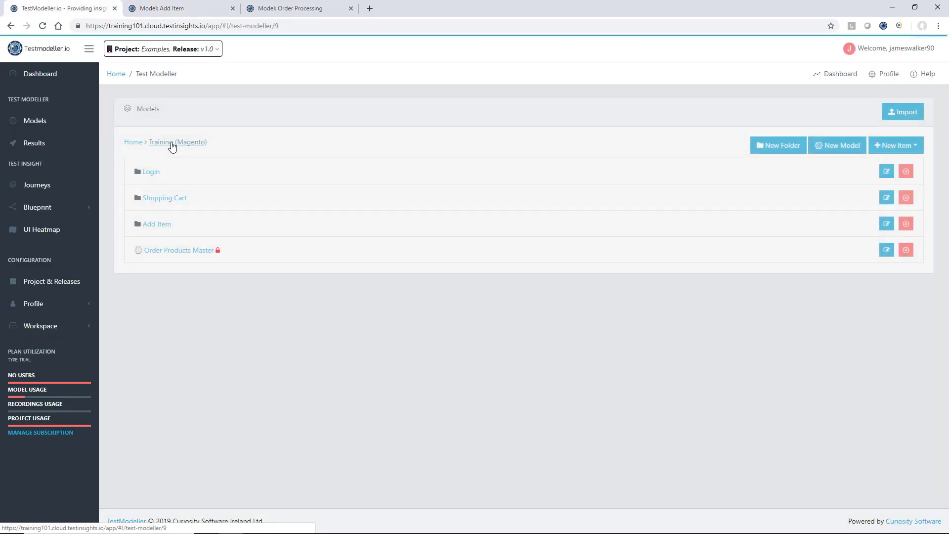
pyautogui.click(162, 199)
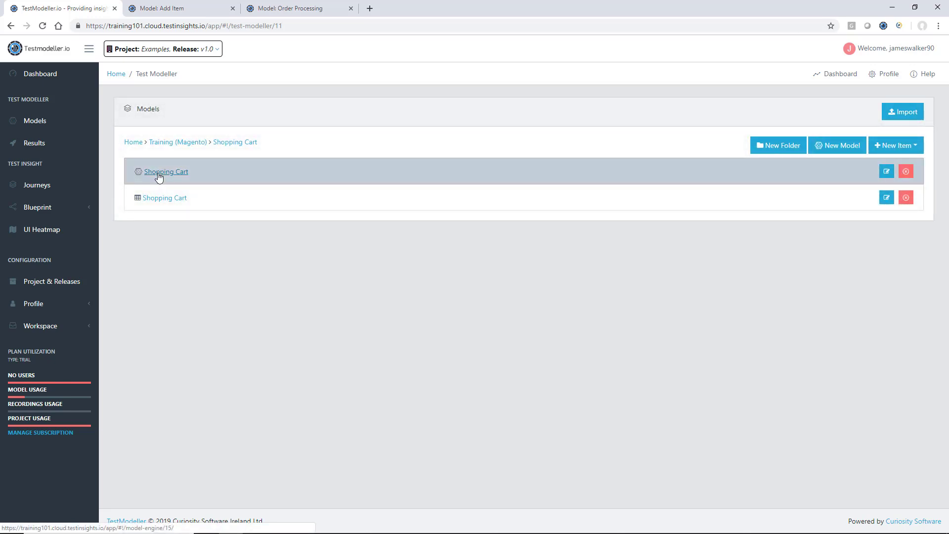
pyautogui.click(159, 173)
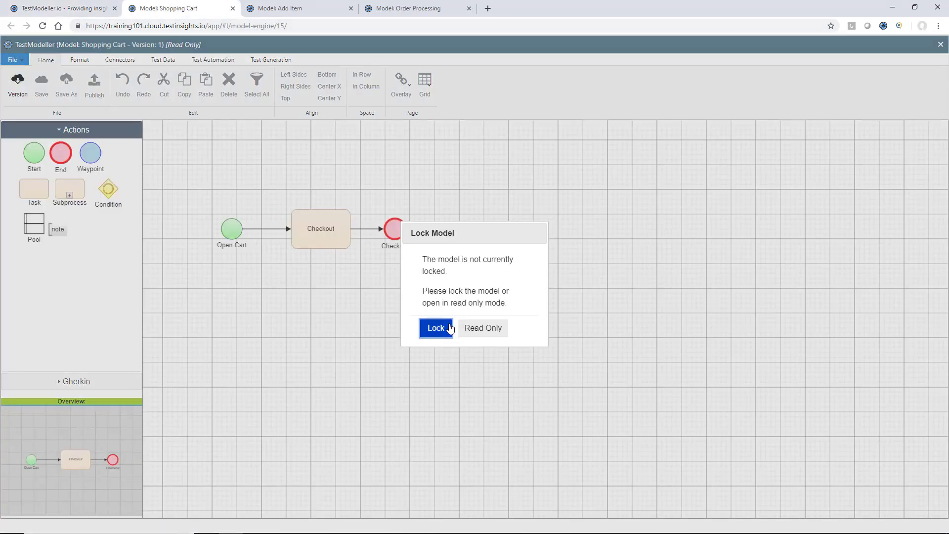
pyautogui.click(436, 327)
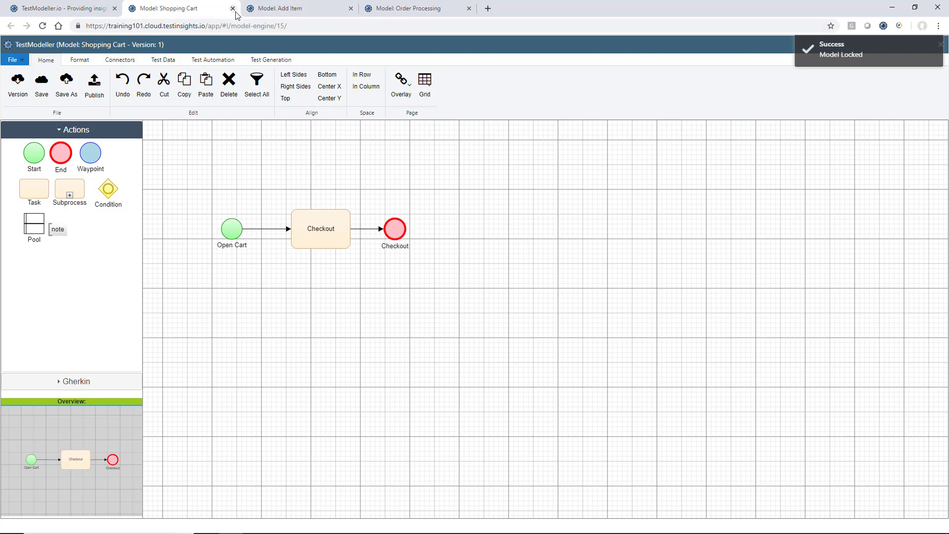
pyautogui.click(302, 9)
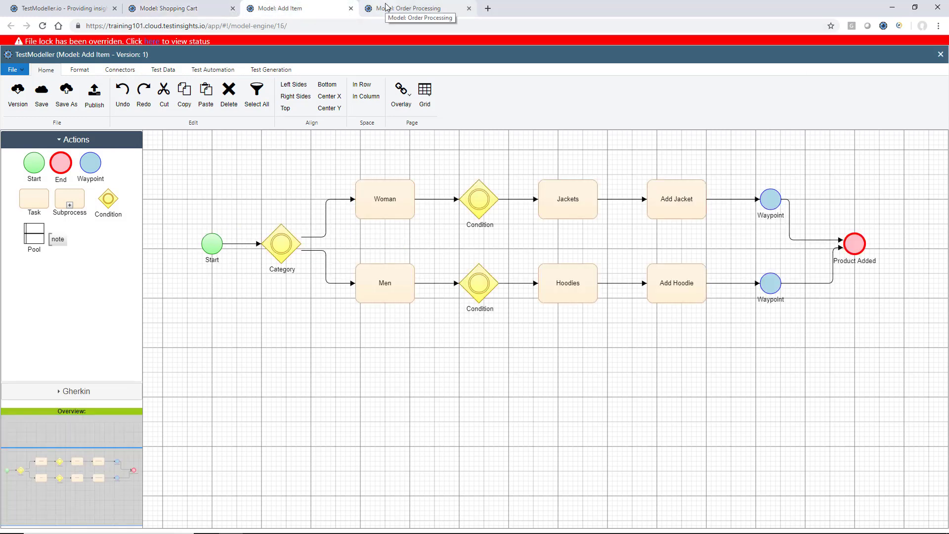
pyautogui.click(386, 8)
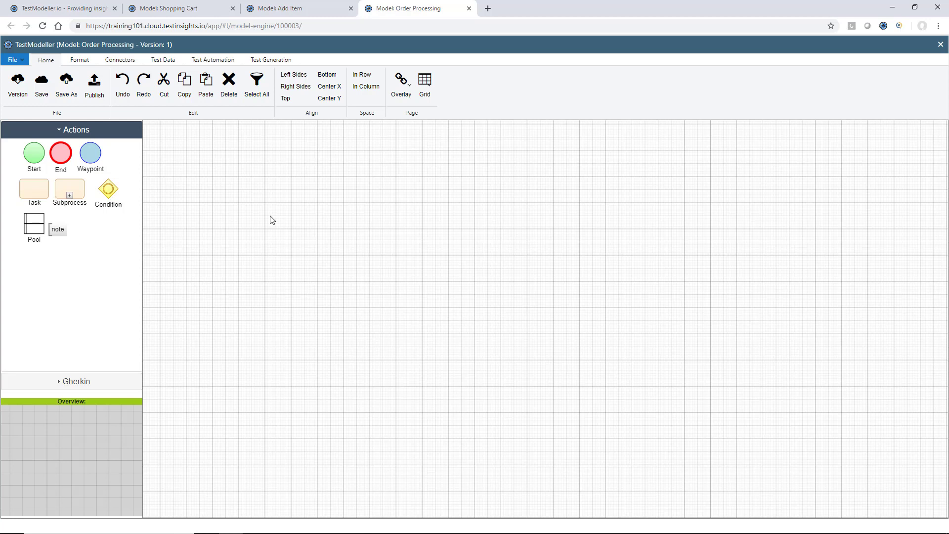
# Step: Place a Start node on the Order Processing canvas and a subprocess beside it that imports the Login model from the Magento folder
pyautogui.moveTo(34, 153); pyautogui.dragTo(213, 229)
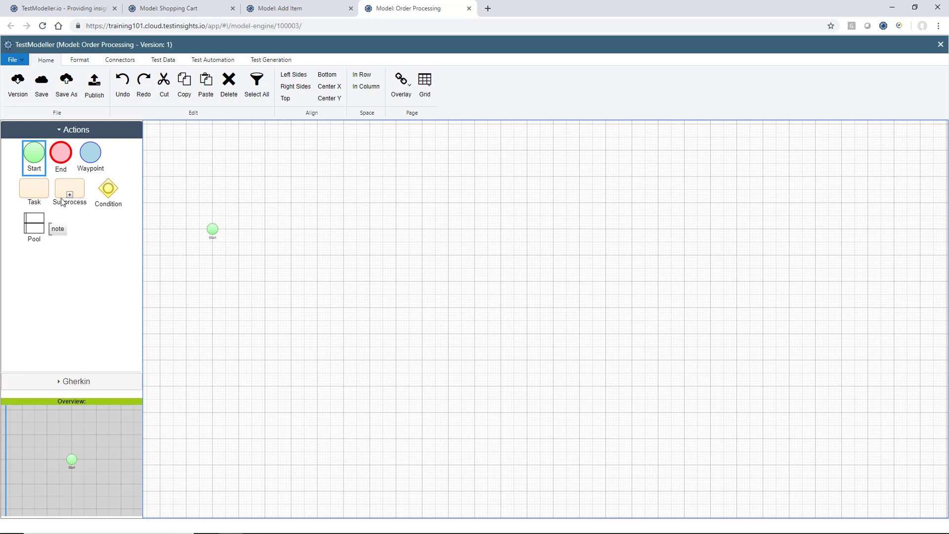
pyautogui.moveTo(79, 193); pyautogui.dragTo(315, 230)
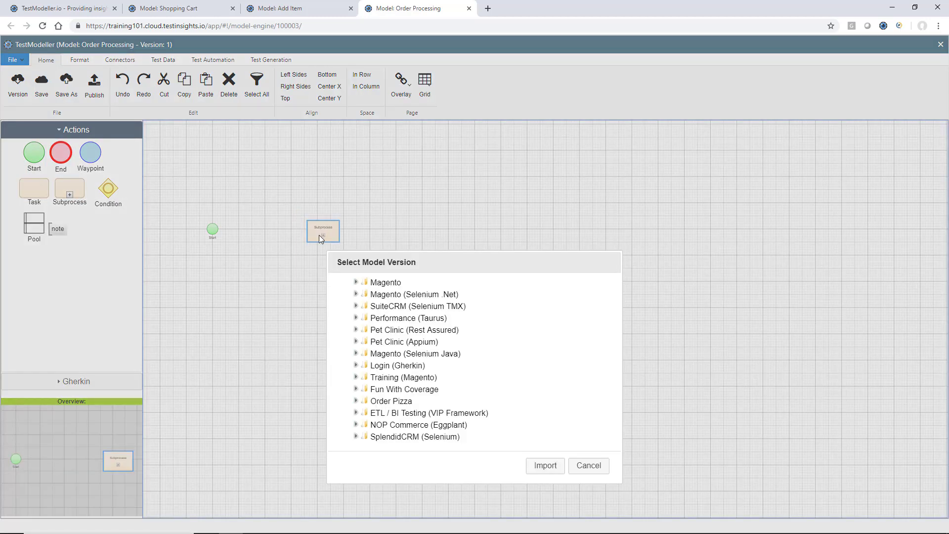
pyautogui.moveTo(431, 262); pyautogui.dragTo(420, 106)
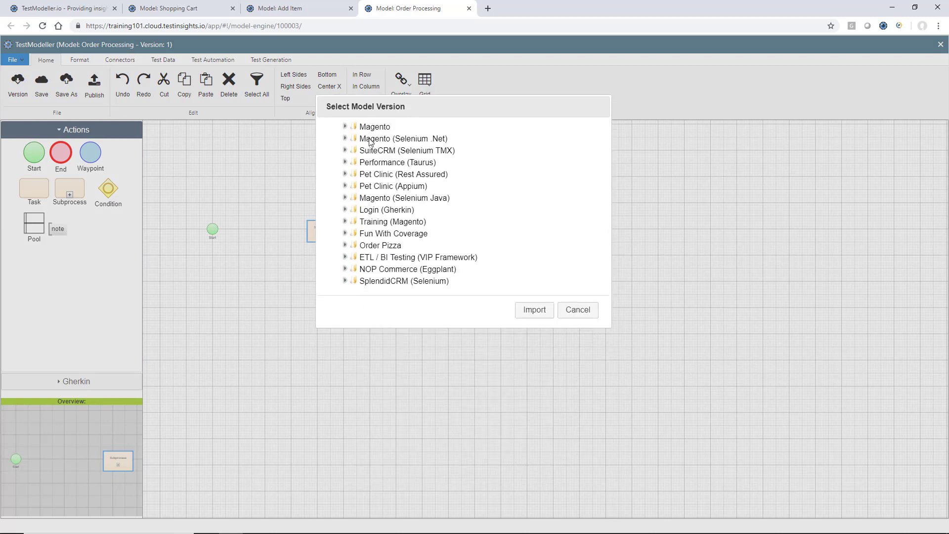
pyautogui.click(346, 127)
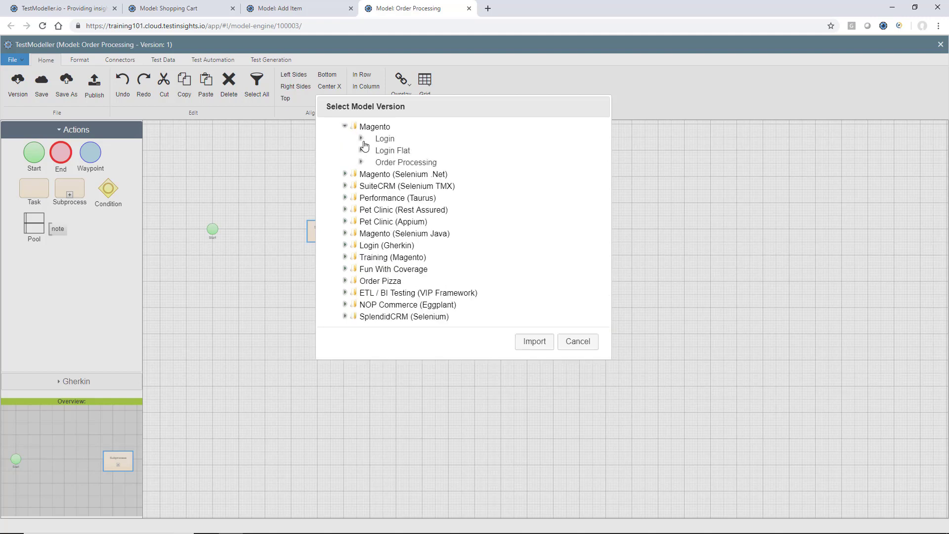
pyautogui.click(385, 141)
pyautogui.click(533, 346)
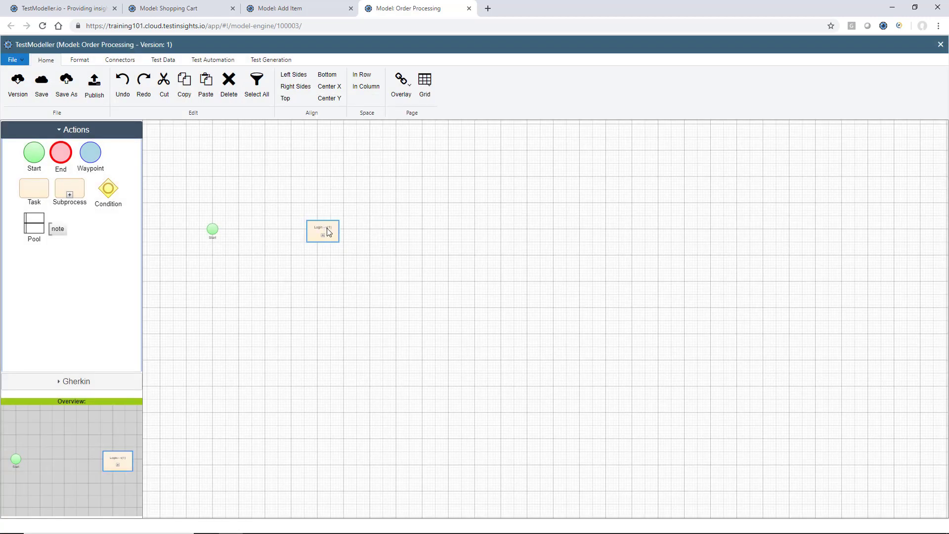
# Step: Move the Login subprocess farther from the Start node, expand it, and connect the Start node to its Login Page node
pyautogui.moveTo(329, 232); pyautogui.dragTo(390, 238)
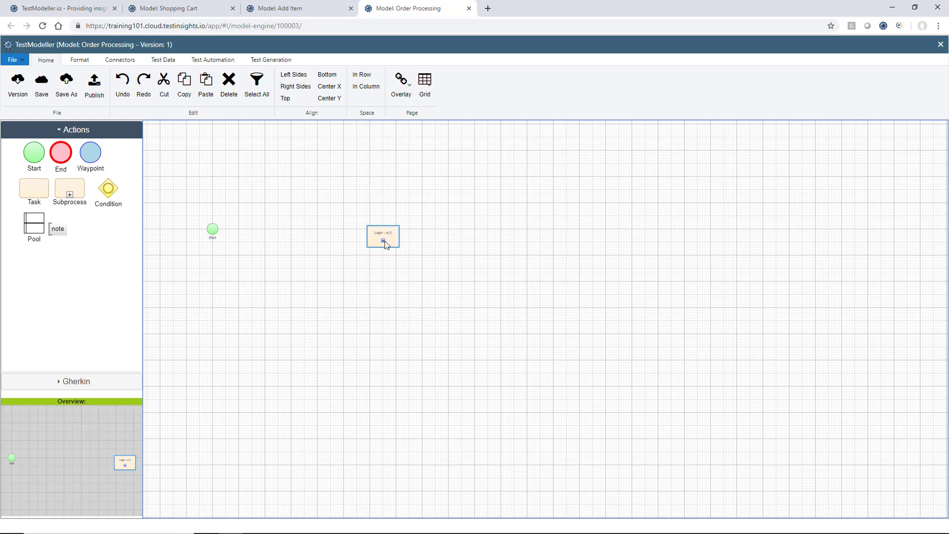
pyautogui.click(383, 241)
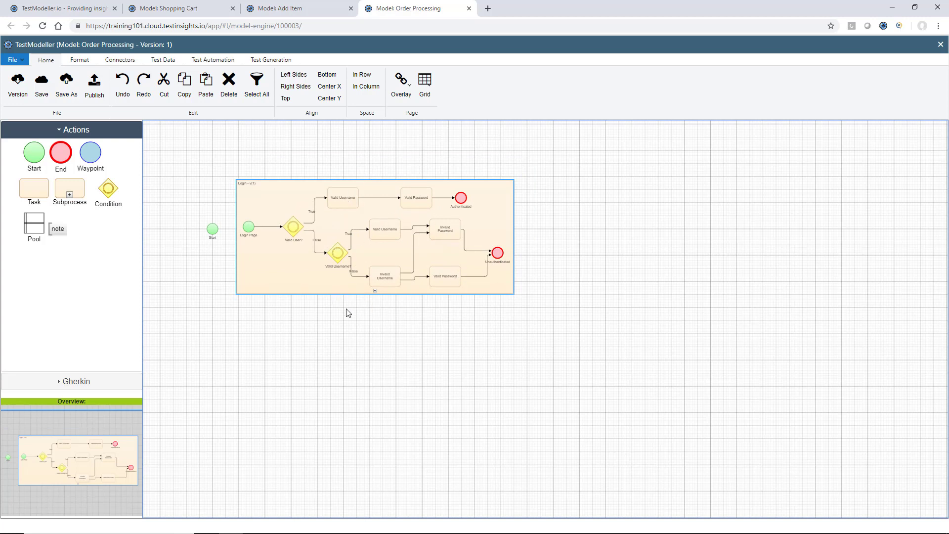
pyautogui.click(213, 232)
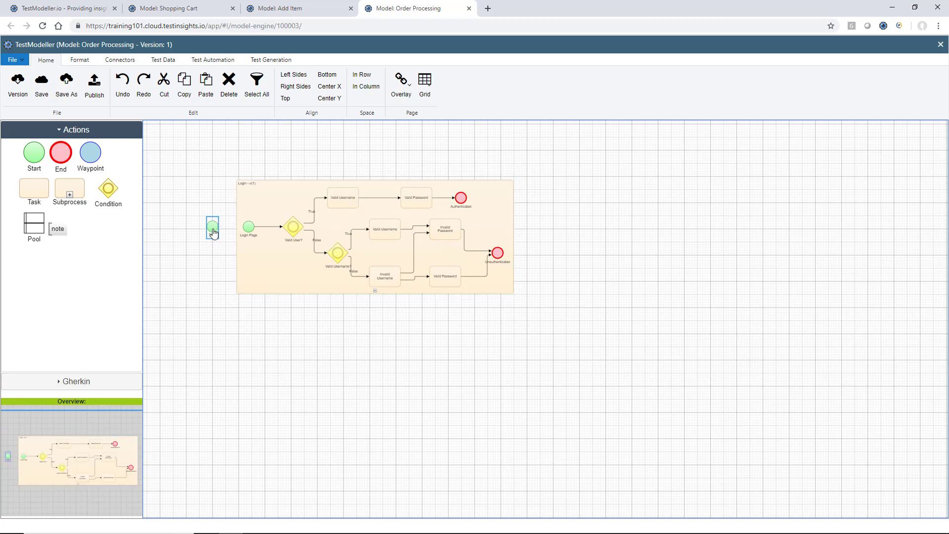
pyautogui.moveTo(213, 232); pyautogui.dragTo(254, 229)
pyautogui.click(252, 297)
# Step: Add a subprocess well to the right of the Login subprocess, importing the Add Item model from the Training (Magento) folder
pyautogui.moveTo(77, 191); pyautogui.dragTo(717, 248)
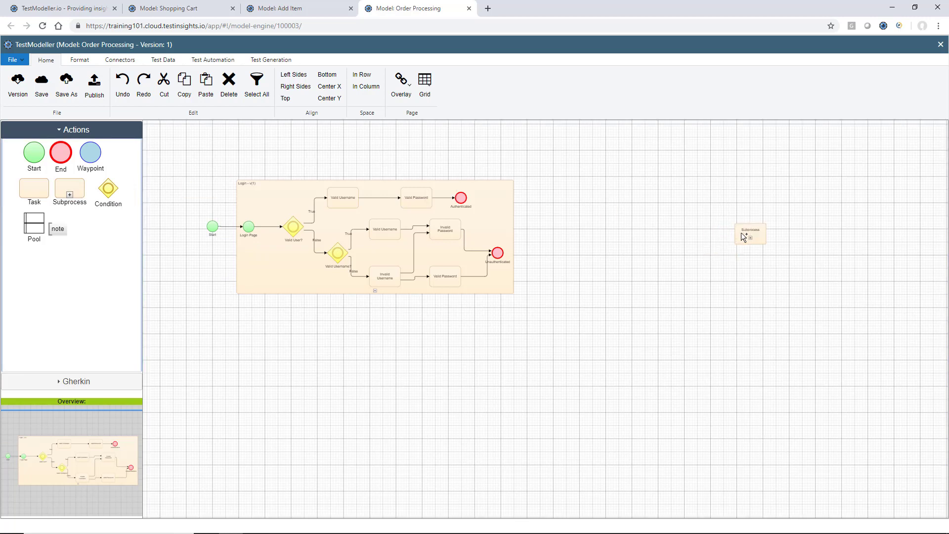
pyautogui.moveTo(774, 230); pyautogui.dragTo(775, 230)
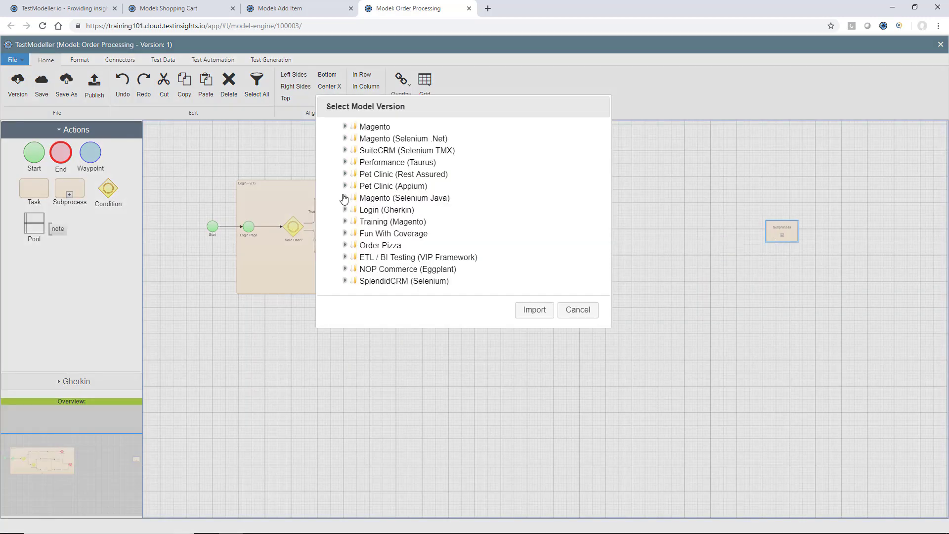
pyautogui.click(345, 221)
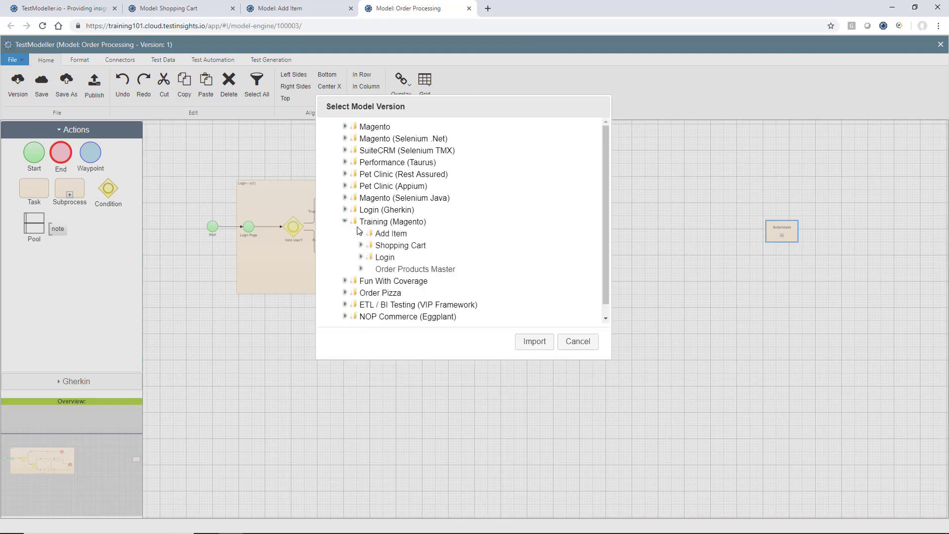
pyautogui.click(361, 232)
pyautogui.click(405, 246)
pyautogui.click(534, 341)
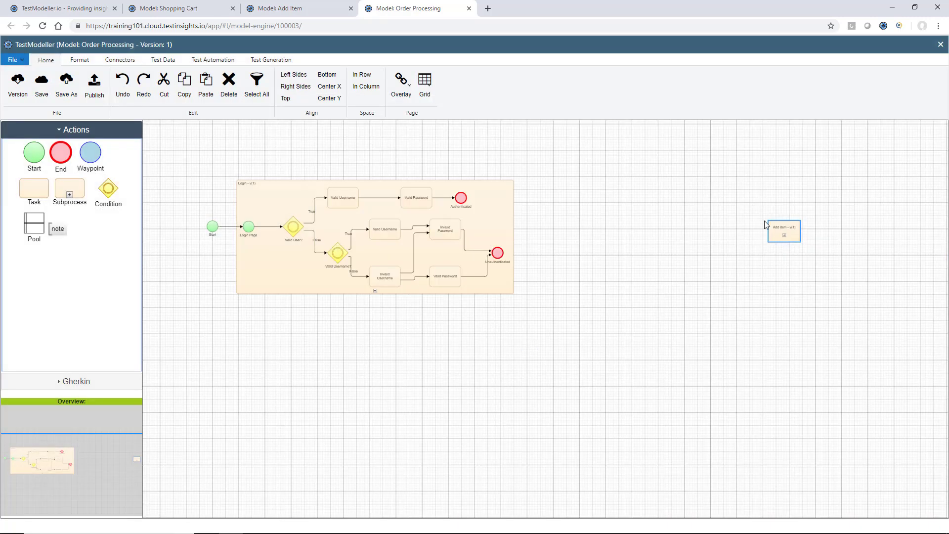
# Step: Expand the Add Item subprocess and connect the Authenticated end of Login to its Start node
pyautogui.click(784, 236)
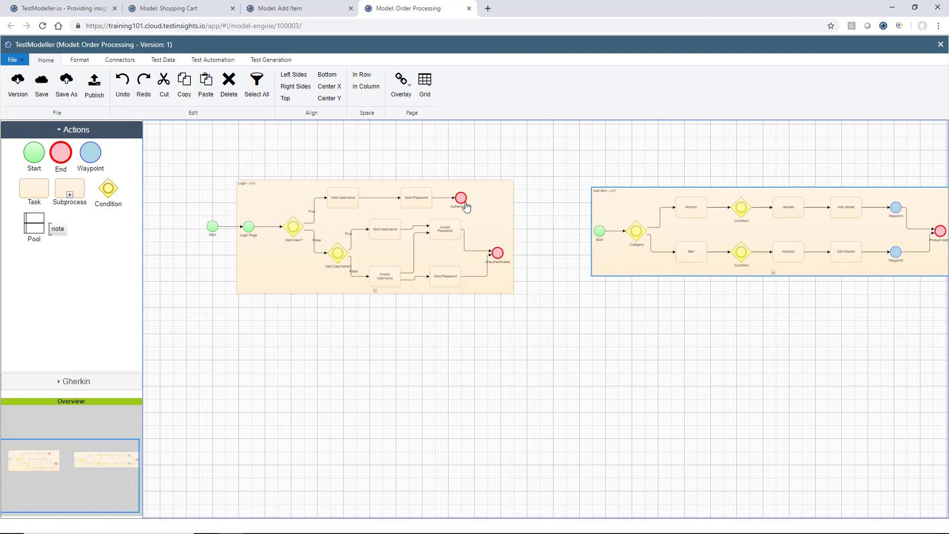
pyautogui.moveTo(460, 198); pyautogui.dragTo(597, 237)
pyautogui.click(590, 299)
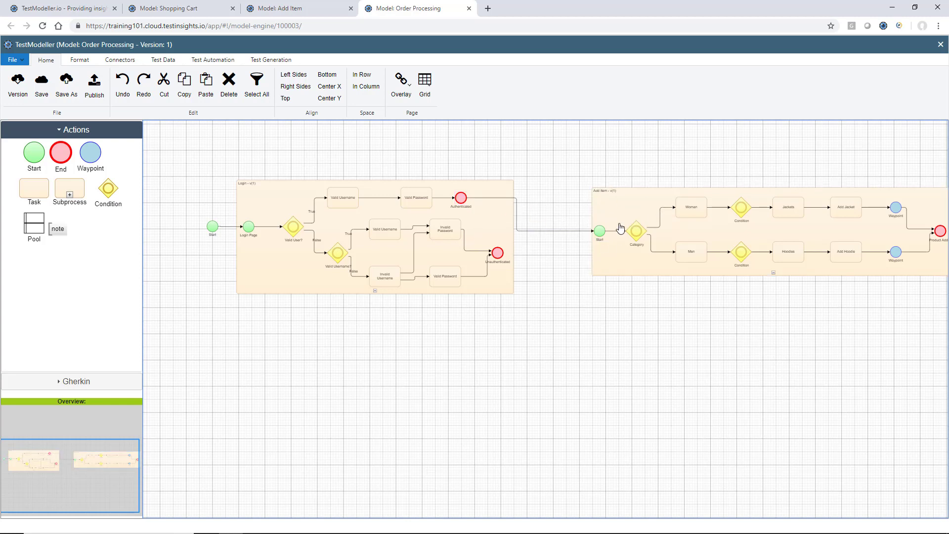
# Step: Place an End node below and beyond the Add Item subprocess and connect the Unauthenticated end of Login to it
pyautogui.hscroll(1, 616, 223)
pyautogui.scroll(-1, 616, 224)
pyautogui.scroll(1, 616, 223)
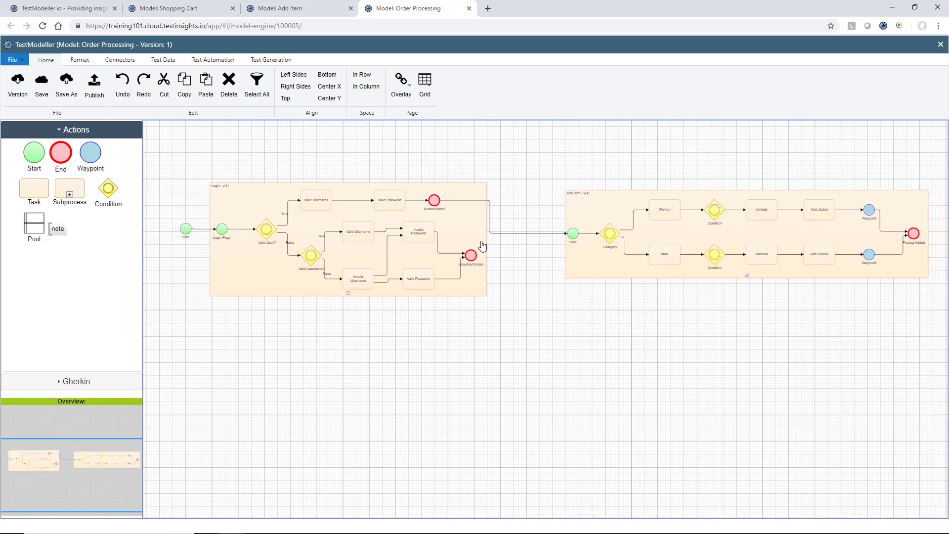
pyautogui.hscroll(1, 482, 246)
pyautogui.scroll(1, 481, 246)
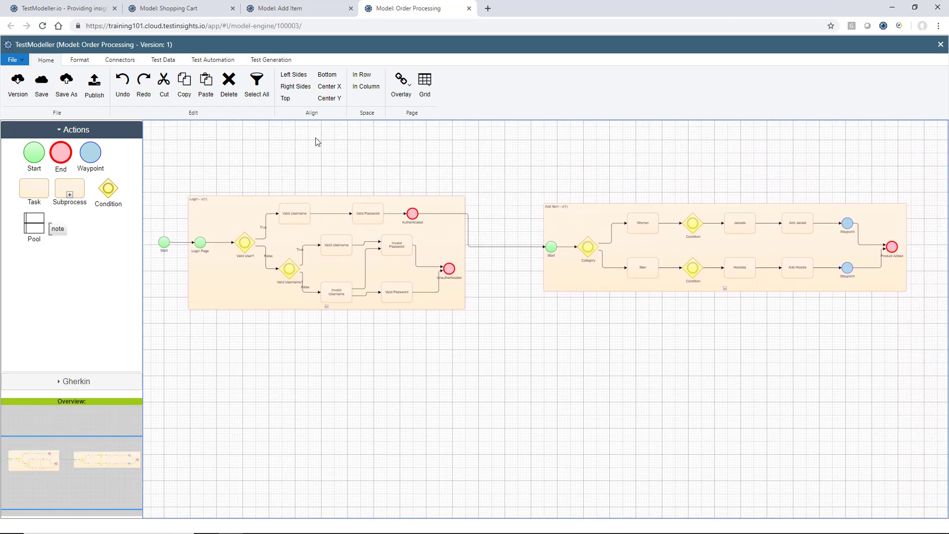
pyautogui.moveTo(61, 154); pyautogui.dragTo(942, 387)
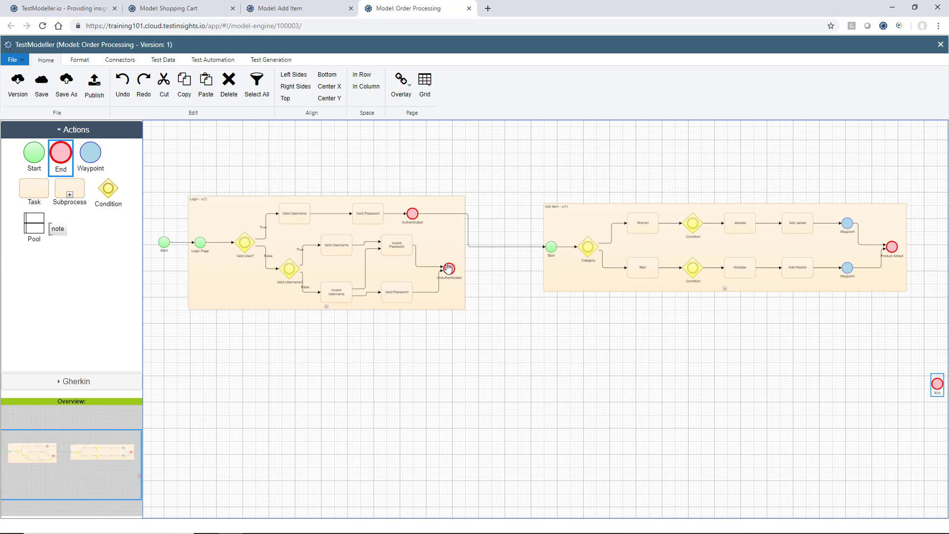
pyautogui.moveTo(448, 268); pyautogui.dragTo(931, 398)
pyautogui.click(399, 280)
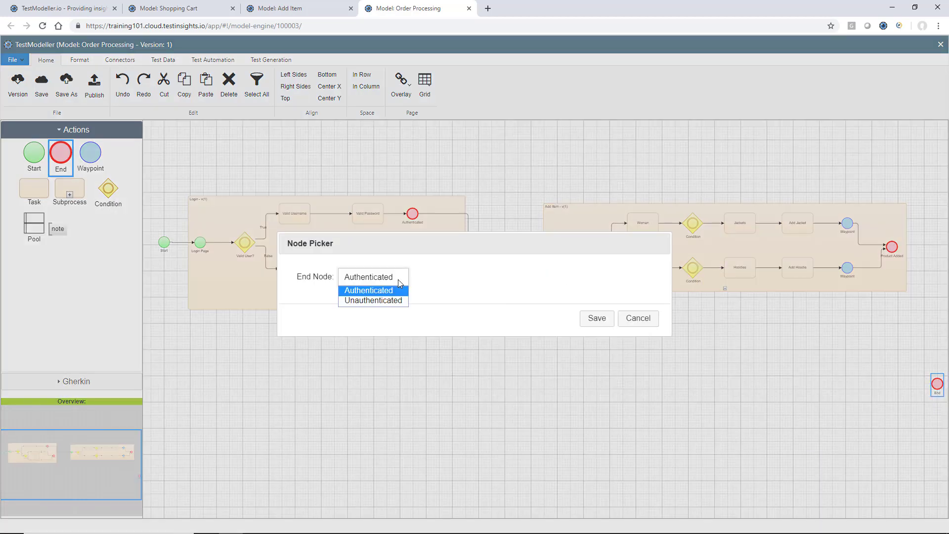
pyautogui.click(395, 301)
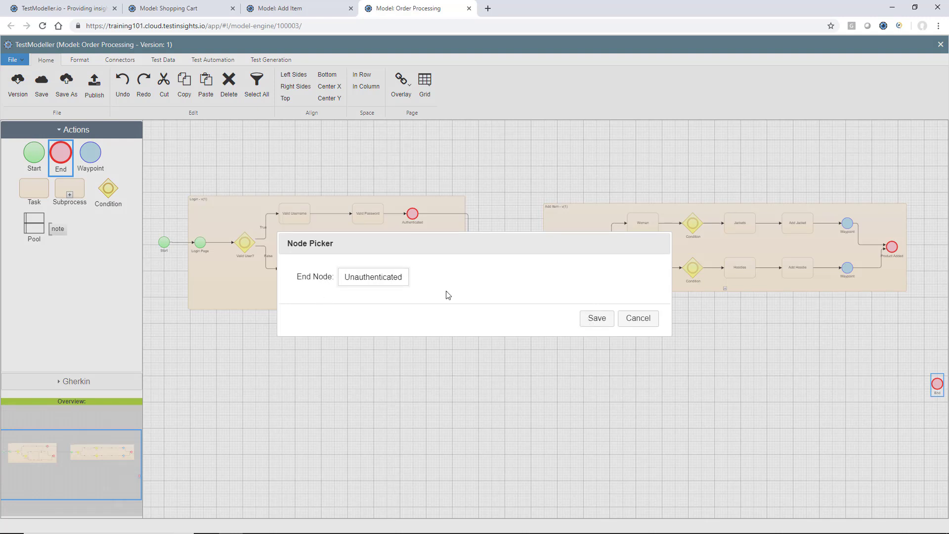
pyautogui.click(597, 318)
pyautogui.click(595, 316)
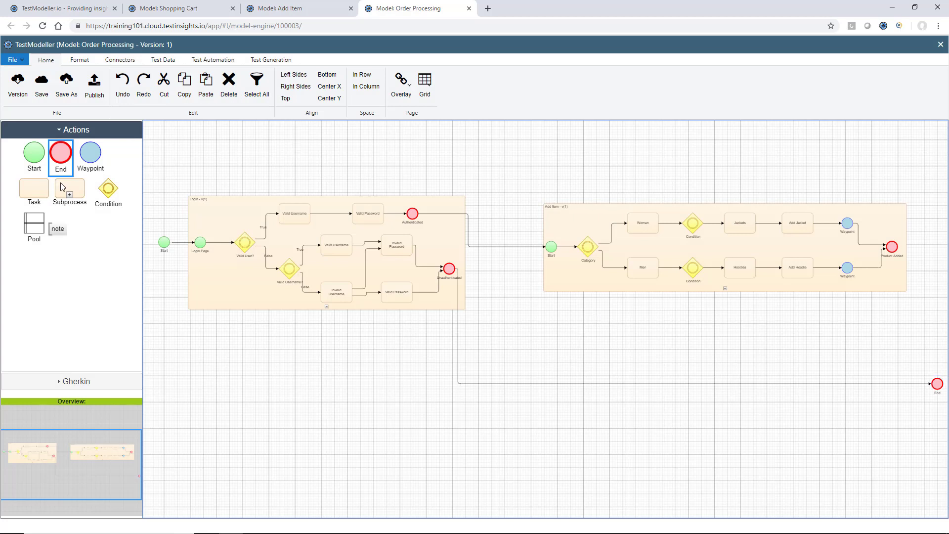
# Step: Add a subprocess below Add Item that imports the Shopping Cart model from the Training (Magento) folder, and shift it slightly right
pyautogui.moveTo(62, 190); pyautogui.dragTo(601, 368)
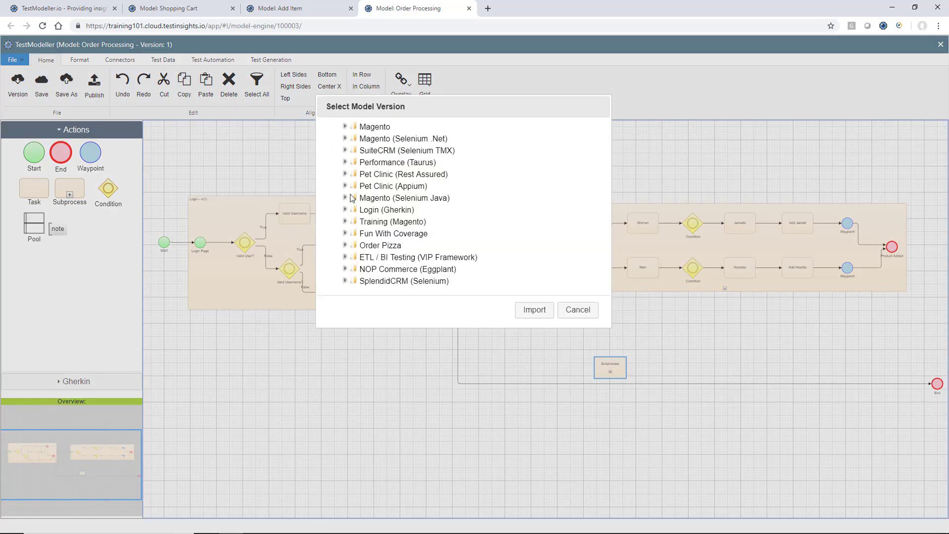
pyautogui.click(345, 221)
pyautogui.click(378, 247)
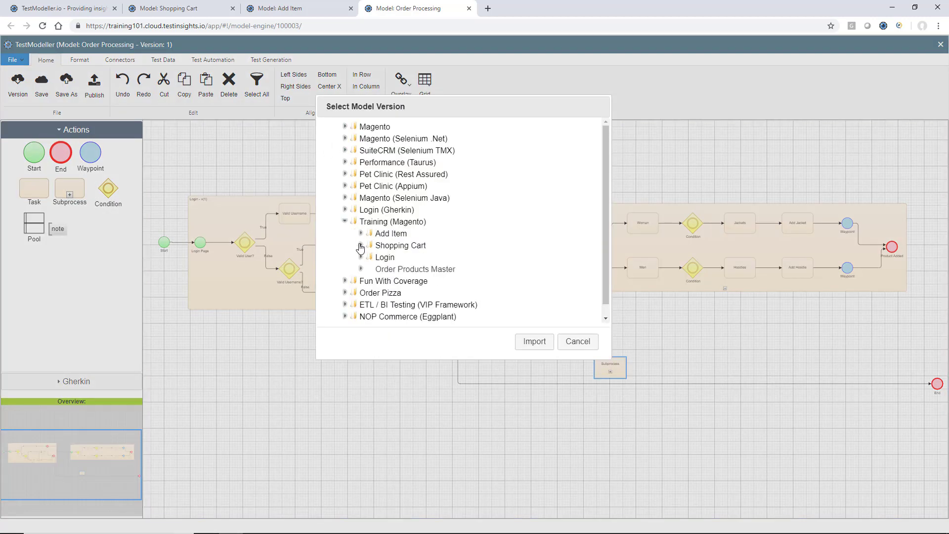
pyautogui.click(395, 258)
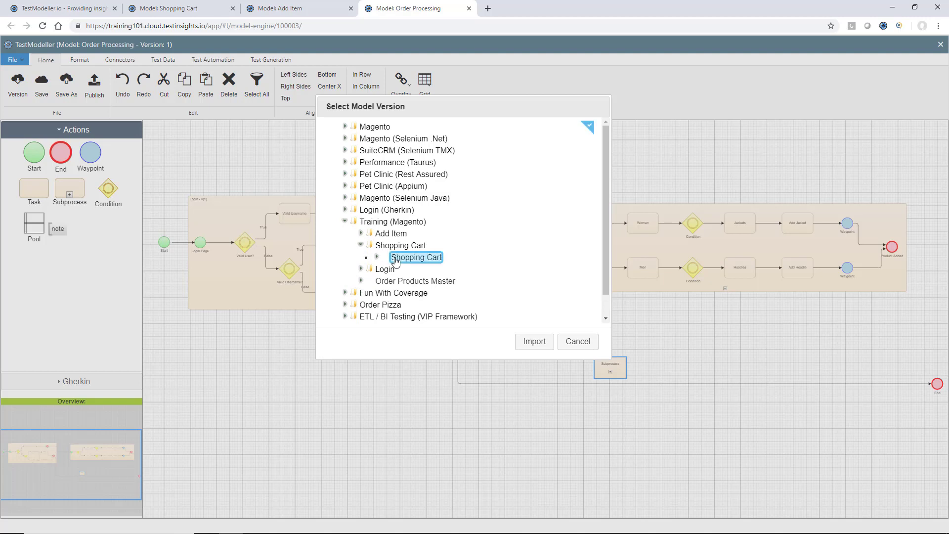
pyautogui.click(533, 342)
pyautogui.click(604, 346)
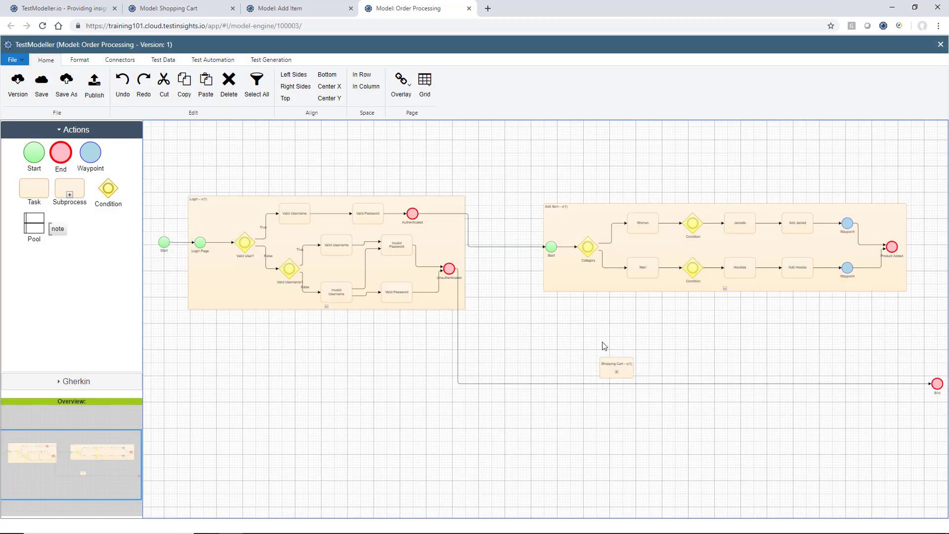
pyautogui.scroll(-1, 604, 346)
pyautogui.moveTo(618, 349); pyautogui.dragTo(665, 348)
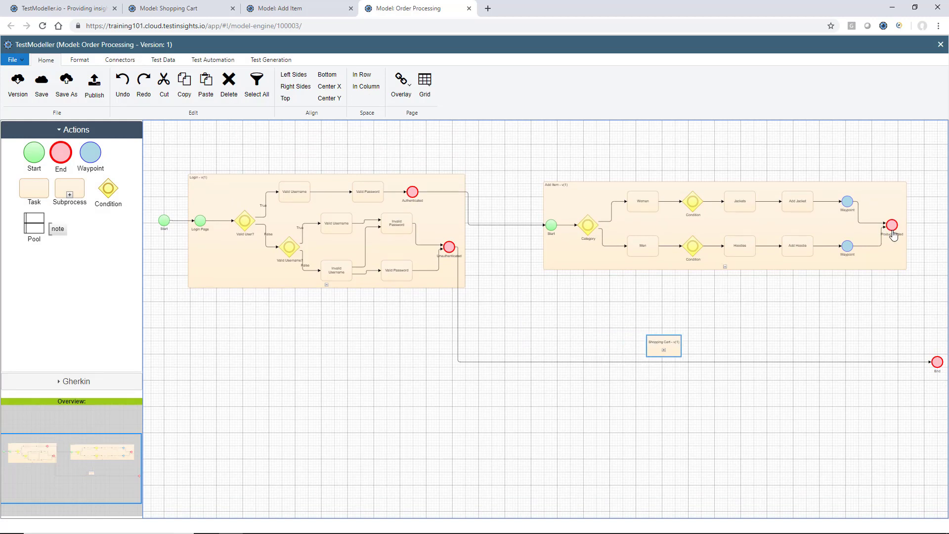
# Step: Link the Shopping Cart subprocess between Add Item's Product Added end and the End node, and expand it
pyautogui.moveTo(893, 229); pyautogui.dragTo(656, 349)
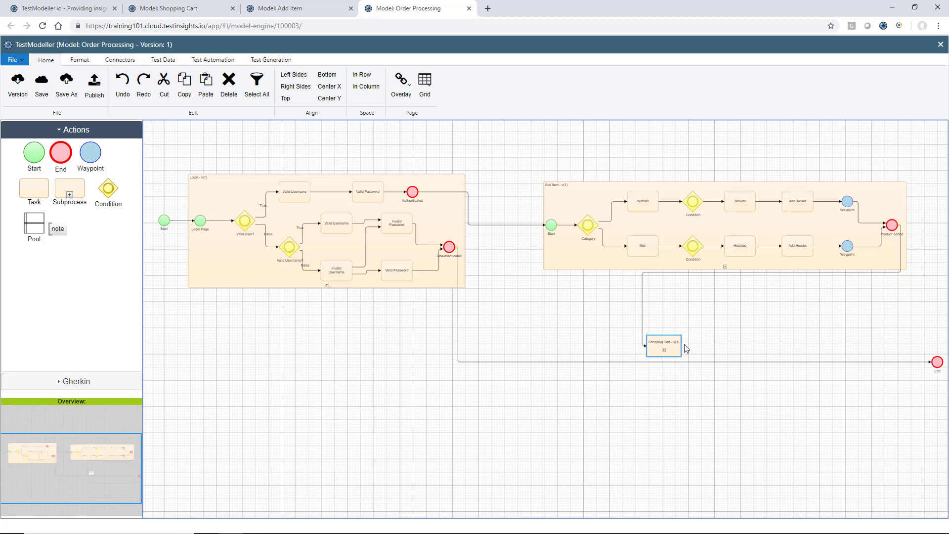
pyautogui.moveTo(678, 352); pyautogui.dragTo(934, 370)
pyautogui.click(664, 351)
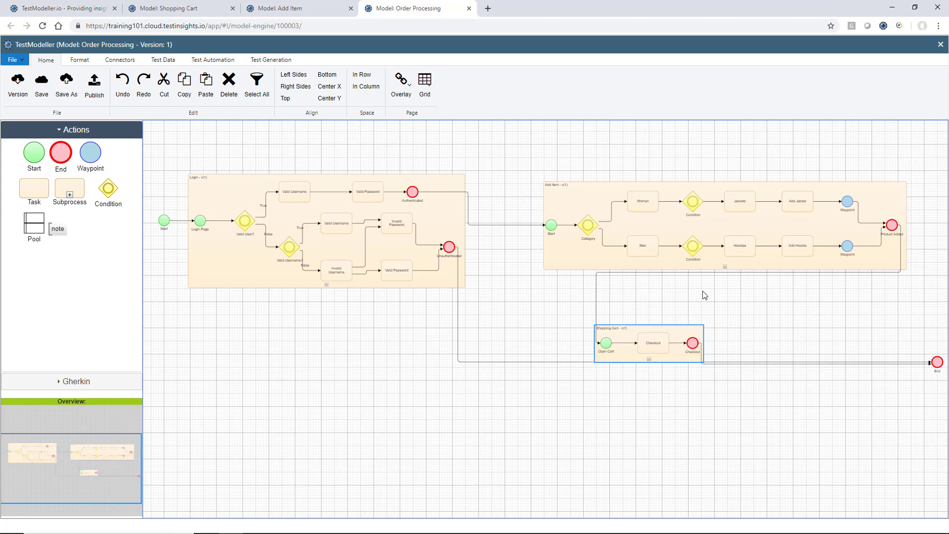
pyautogui.click(784, 309)
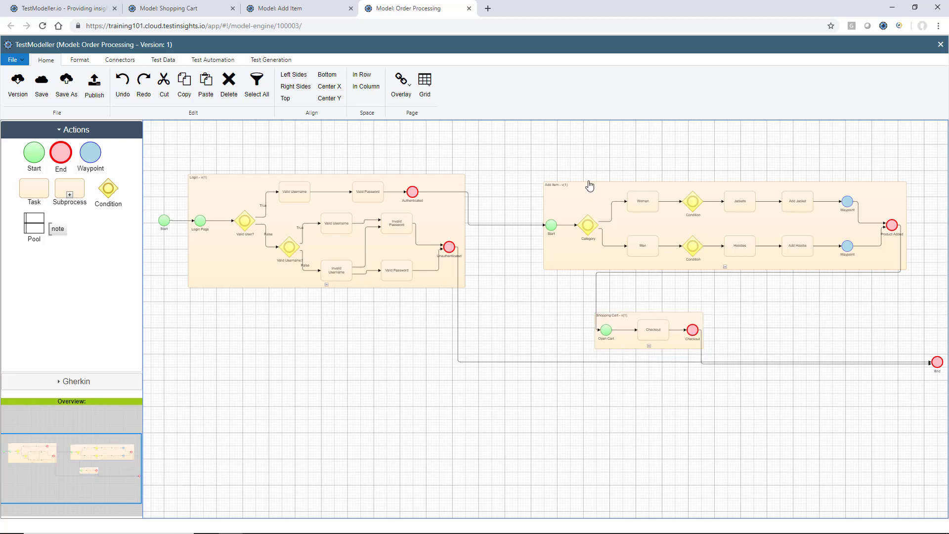
# Step: Save the Order Processing model and expand its Login, Add Item and Shopping Cart subprocesses again
pyautogui.click(39, 81)
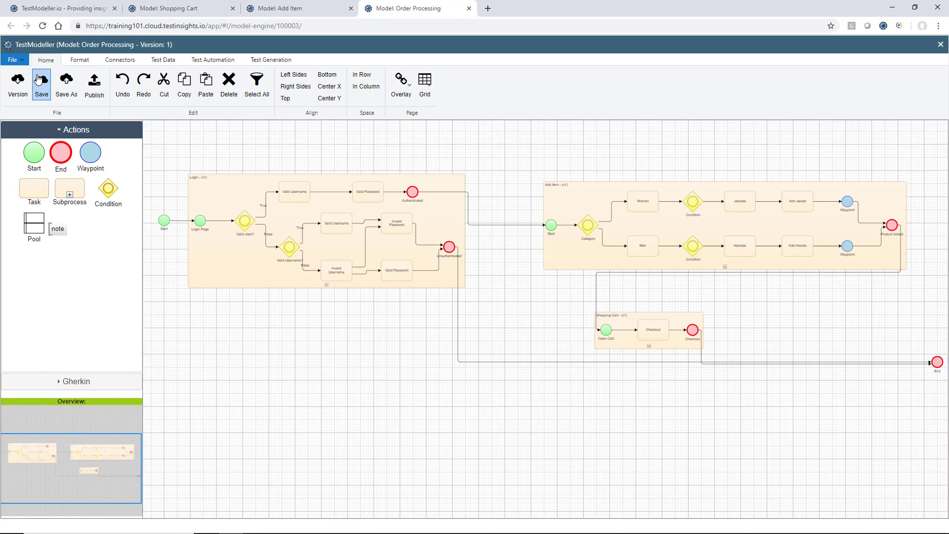
pyautogui.click(370, 298)
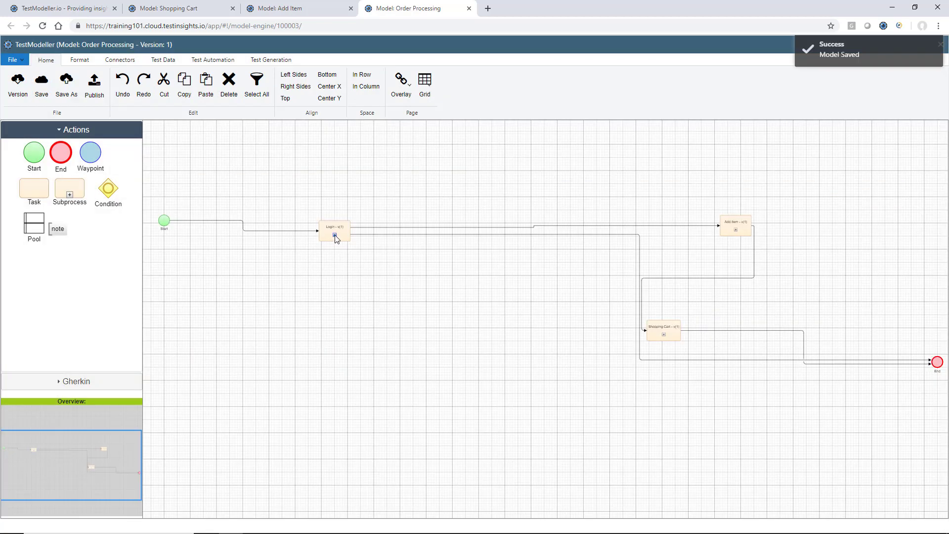
pyautogui.click(335, 235)
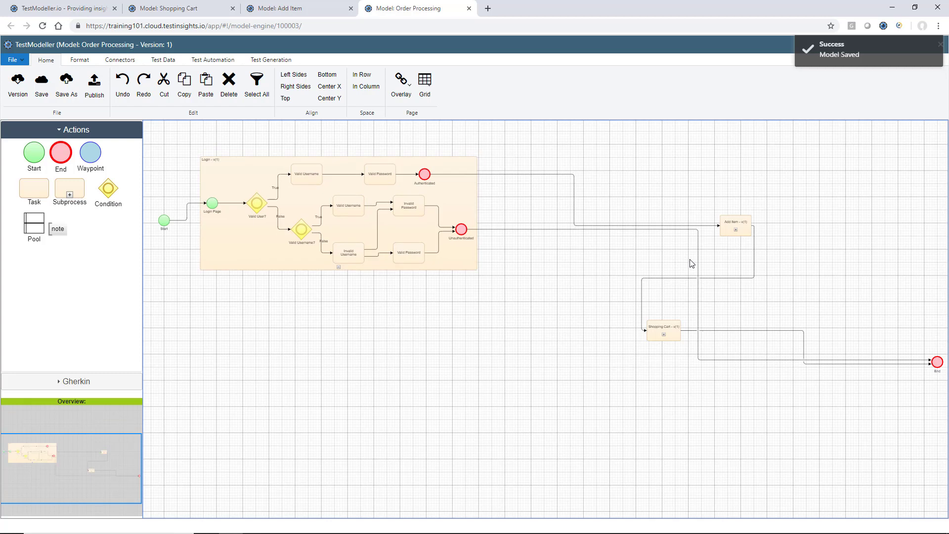
pyautogui.click(735, 230)
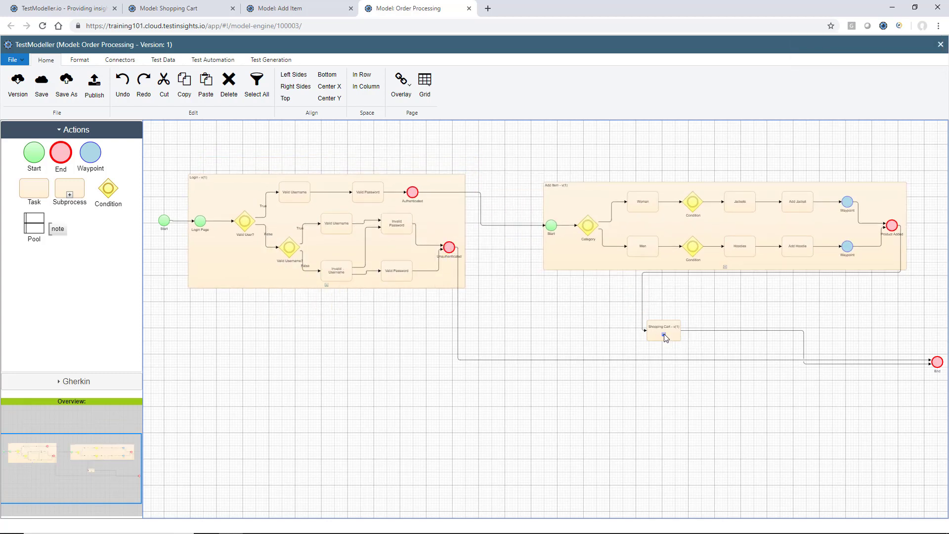
pyautogui.click(664, 335)
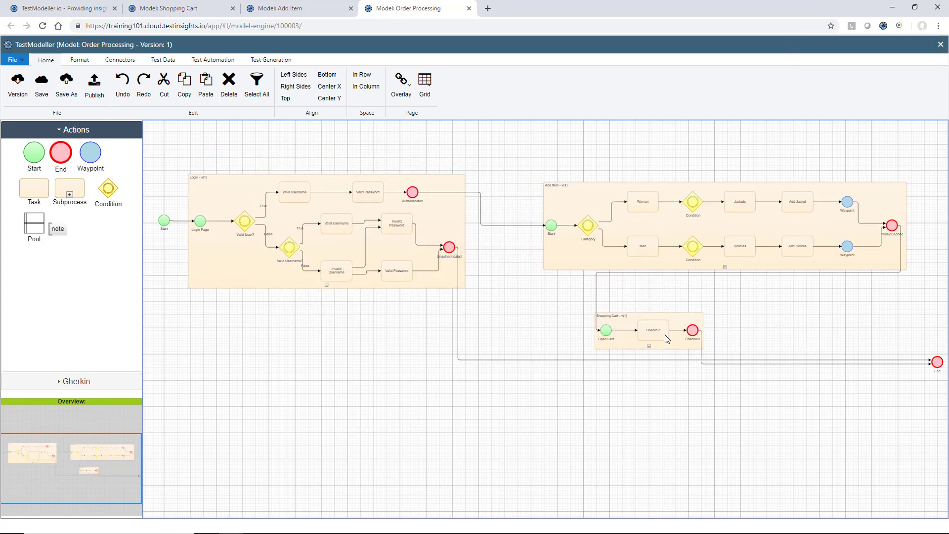
# Step: Generate test cases for the Order Processing model with the Default Profile
pyautogui.click(271, 60)
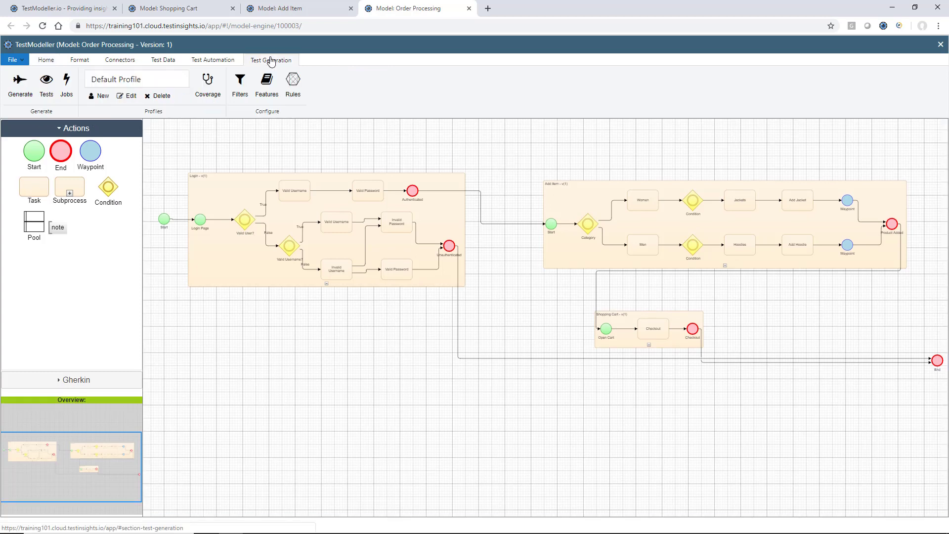
pyautogui.click(20, 81)
pyautogui.click(478, 371)
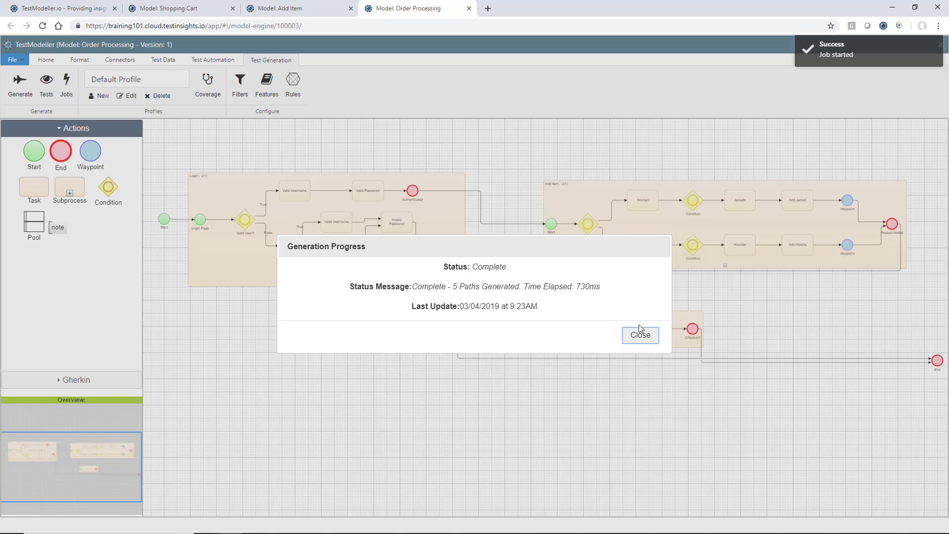
pyautogui.click(640, 335)
# Step: Open the generated test cases and examine the path each one takes through the Login, Add Item and Shopping Cart subprocesses
pyautogui.click(46, 81)
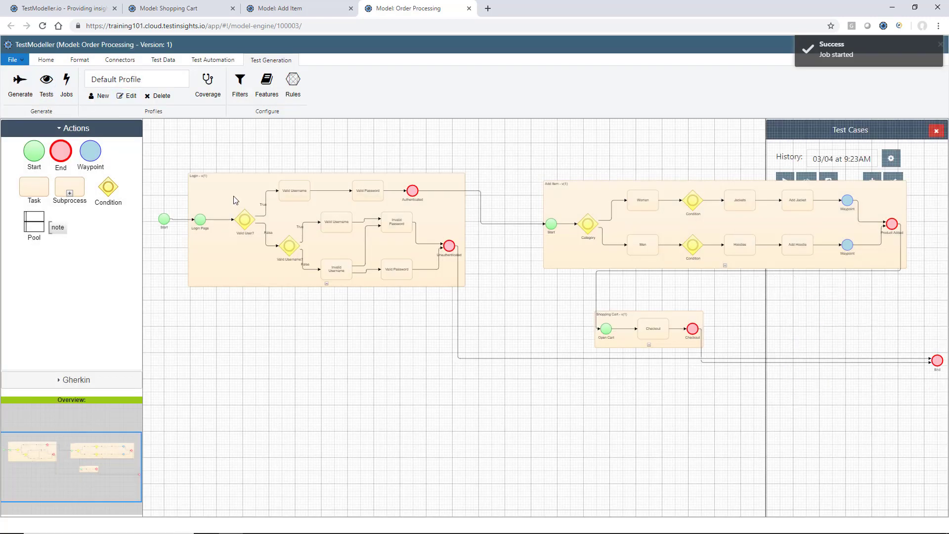
pyautogui.click(791, 227)
pyautogui.click(795, 251)
pyautogui.click(797, 321)
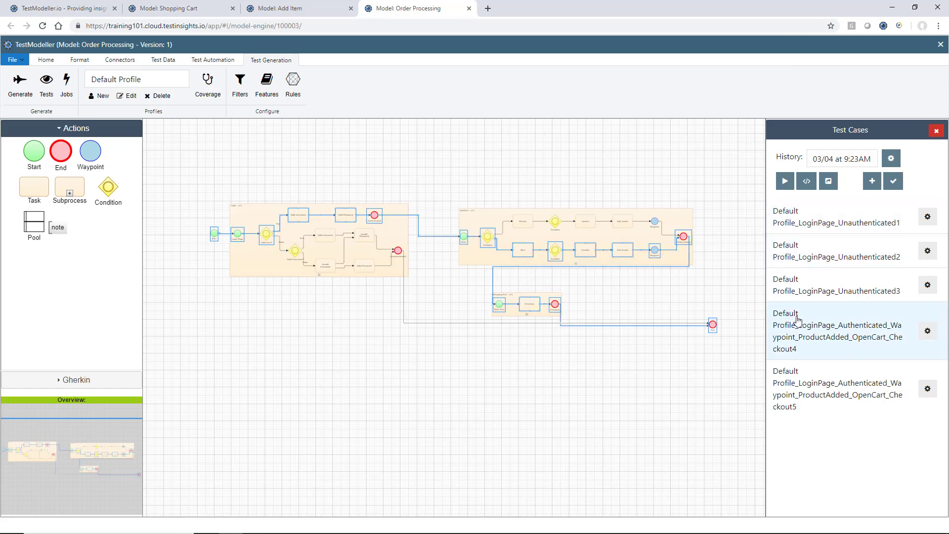
pyautogui.click(808, 390)
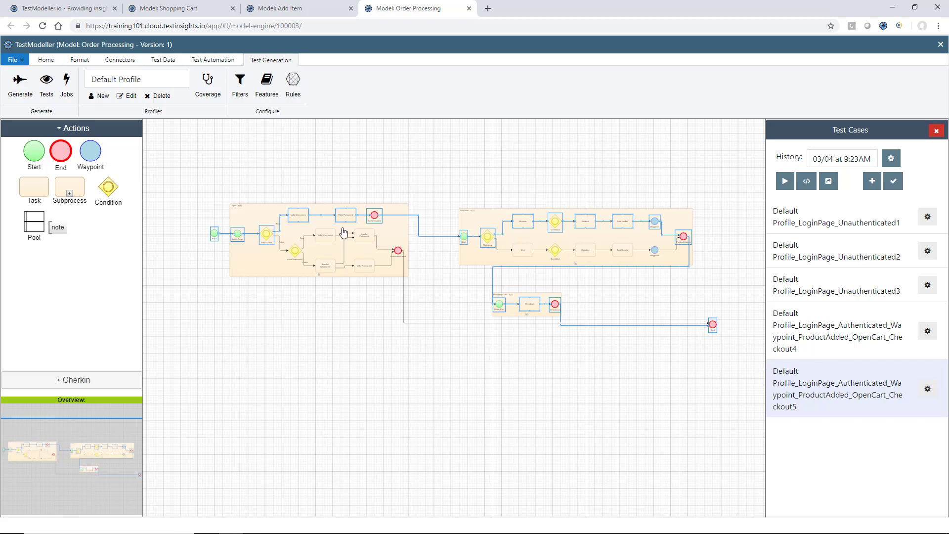
pyautogui.scroll(4, 322, 213)
pyautogui.moveTo(248, 183); pyautogui.dragTo(318, 194)
pyautogui.click(314, 166)
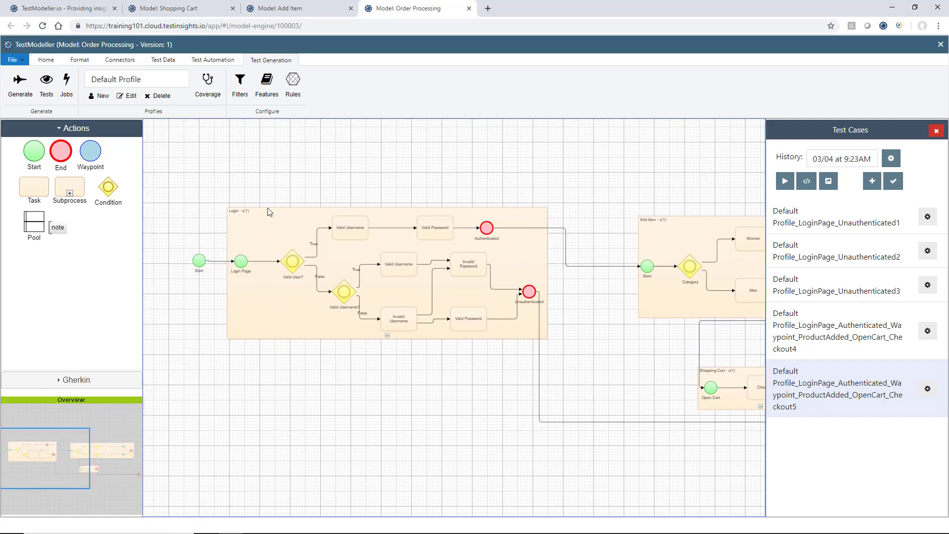